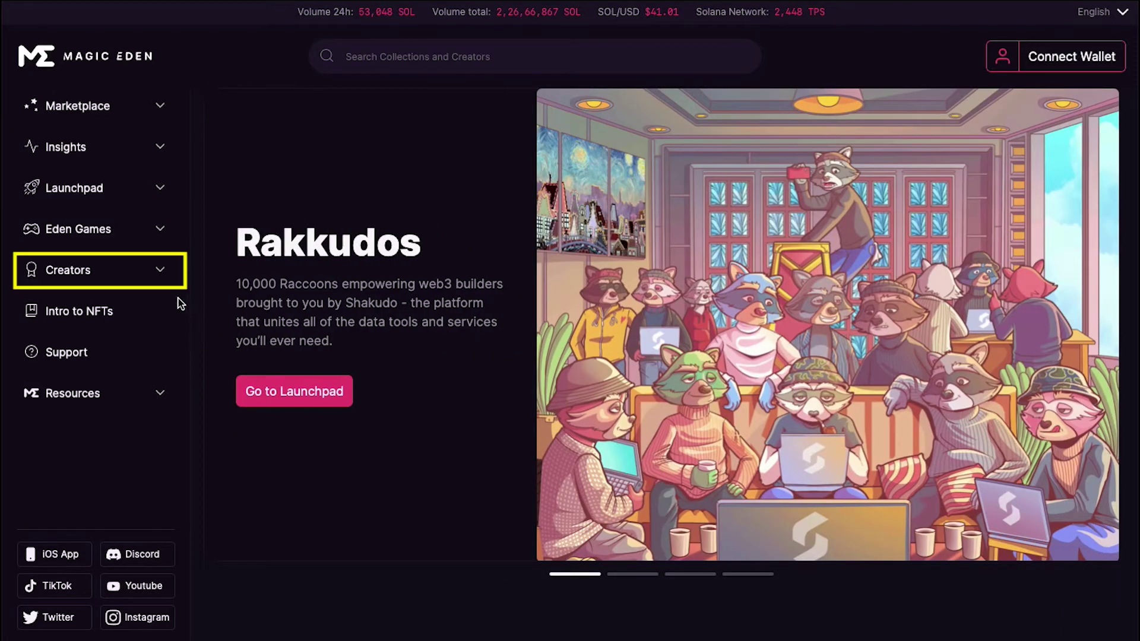
Open the creators' listing application and log in with the account e-mail address, confirming through the emailed login link.
left_click(161, 279)
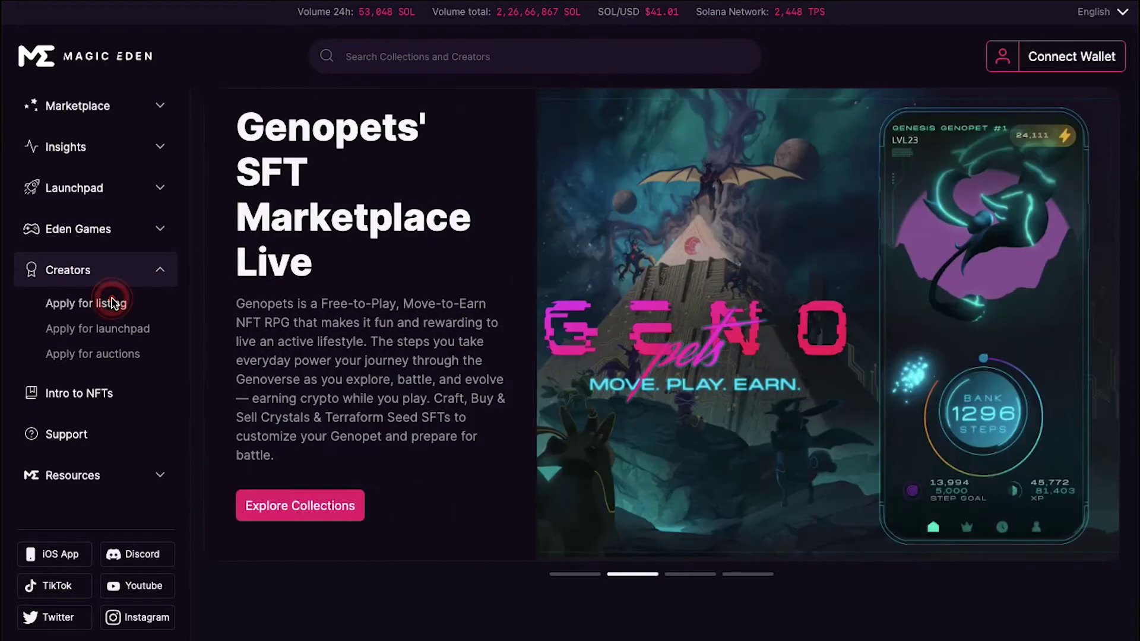
left_click(113, 304)
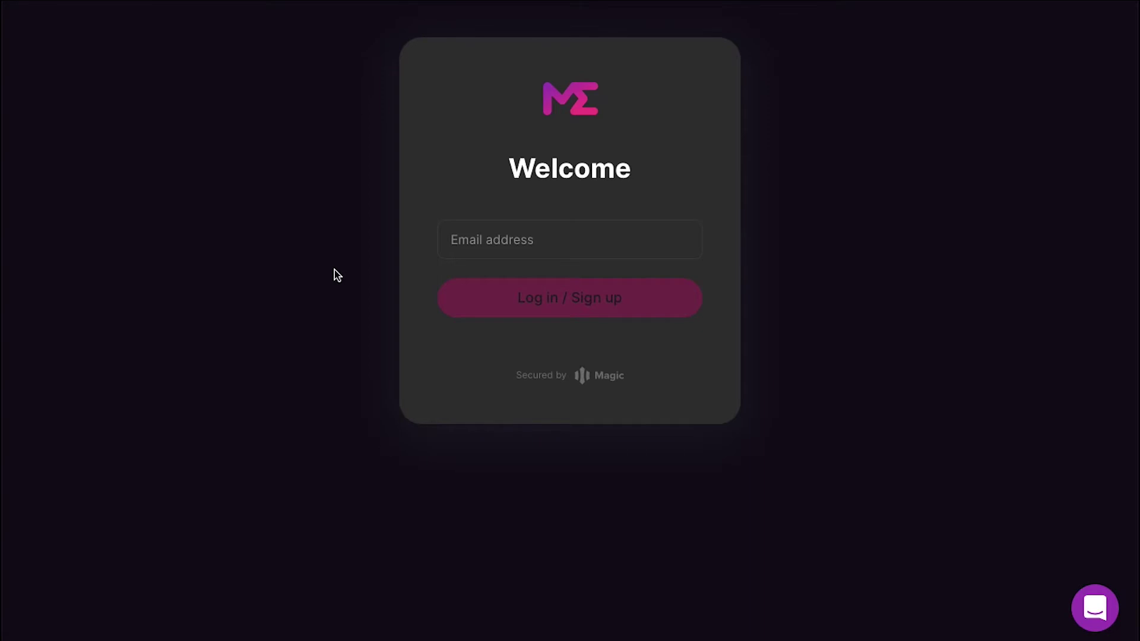
left_click(488, 240)
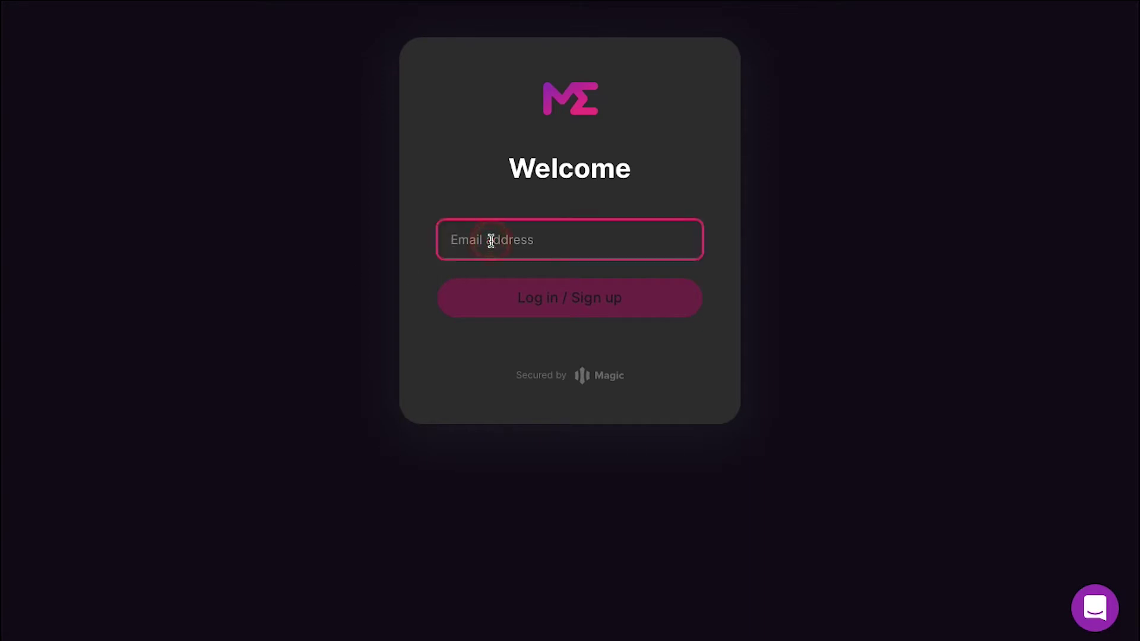
key("ctrl+v")
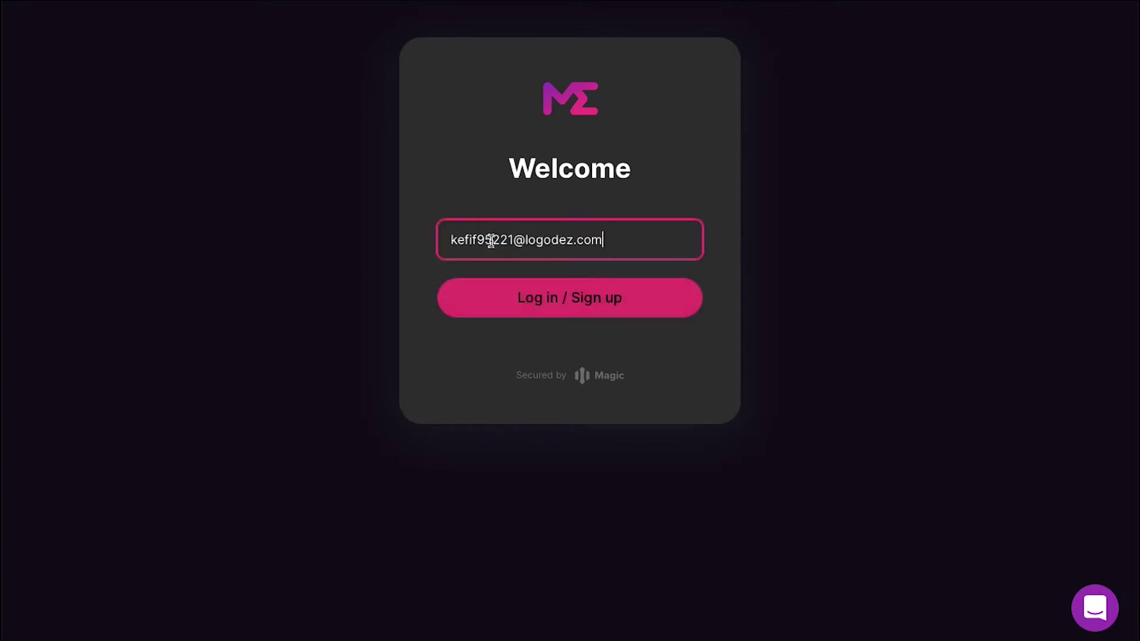
left_click(571, 301)
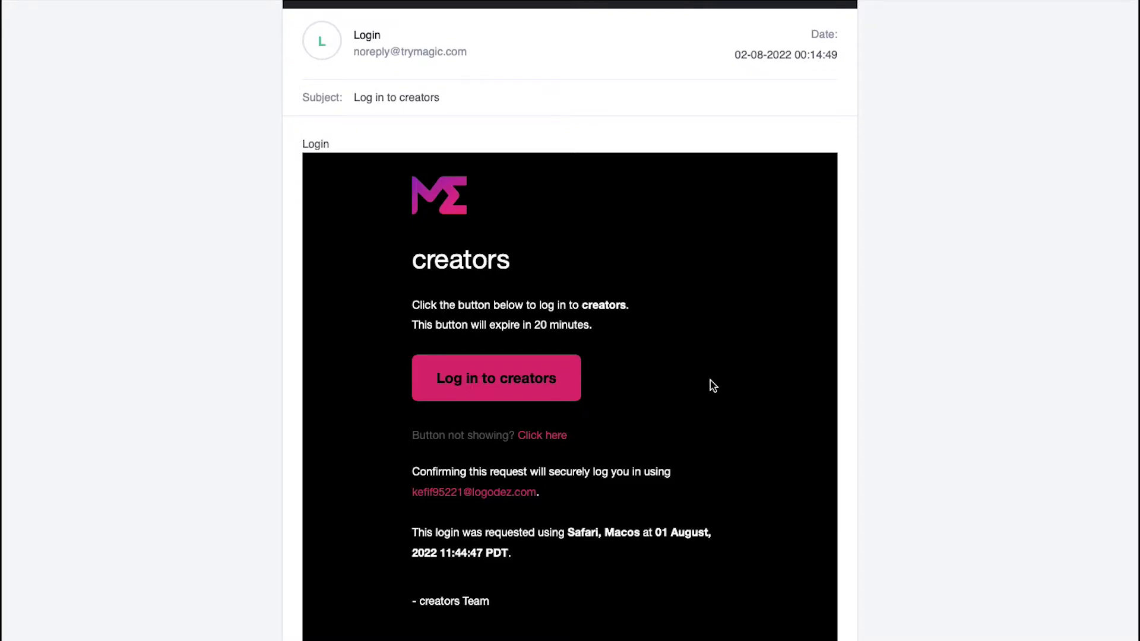
left_click(539, 390)
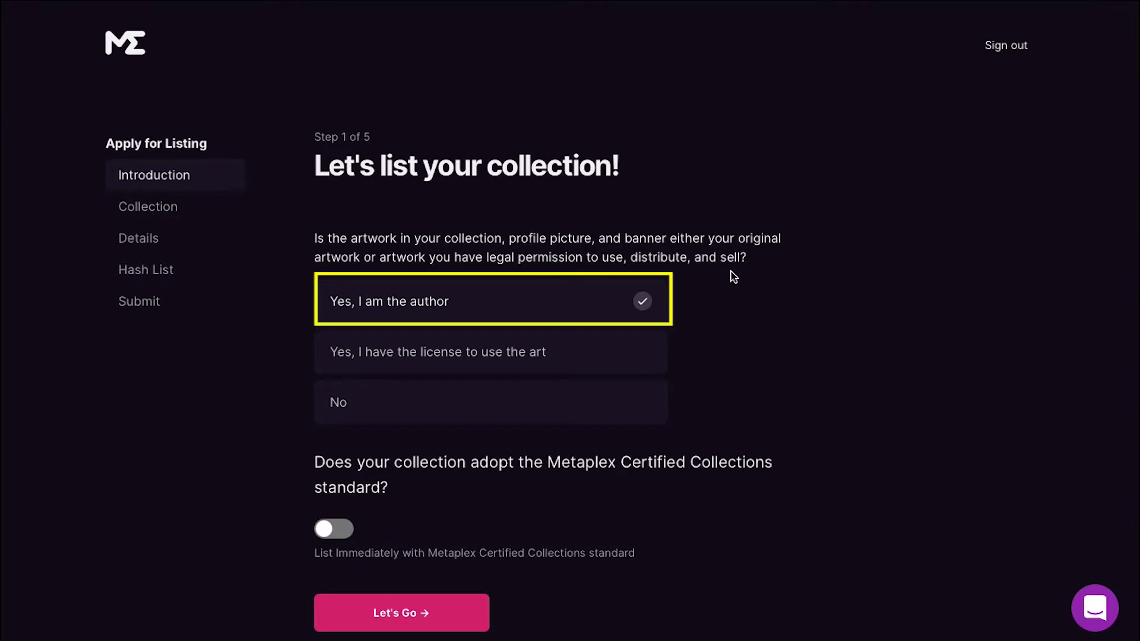
Declare yourself the artwork's author and save the collection info with the name Web User and the symbol web_user.
left_click(645, 302)
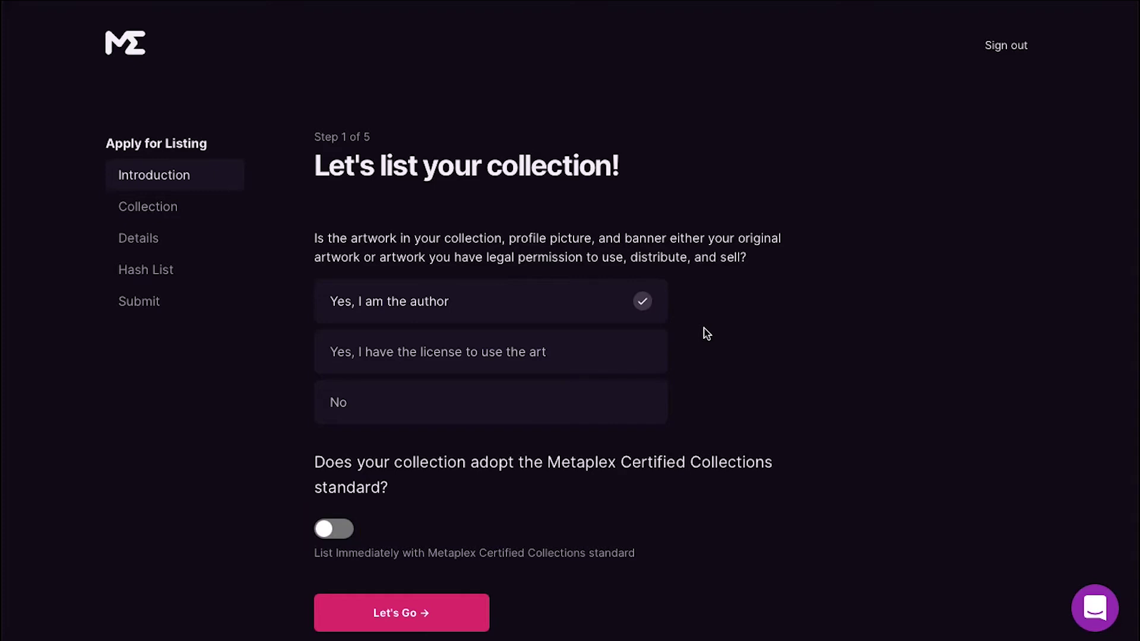
left_click(396, 612)
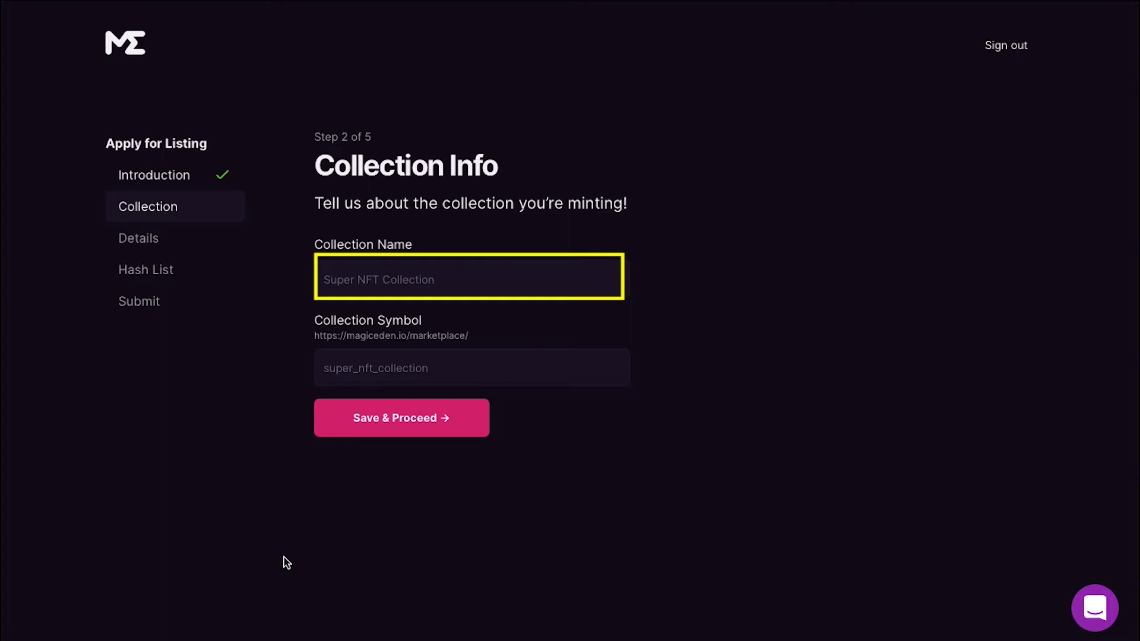
left_click(389, 270)
type("Web User")
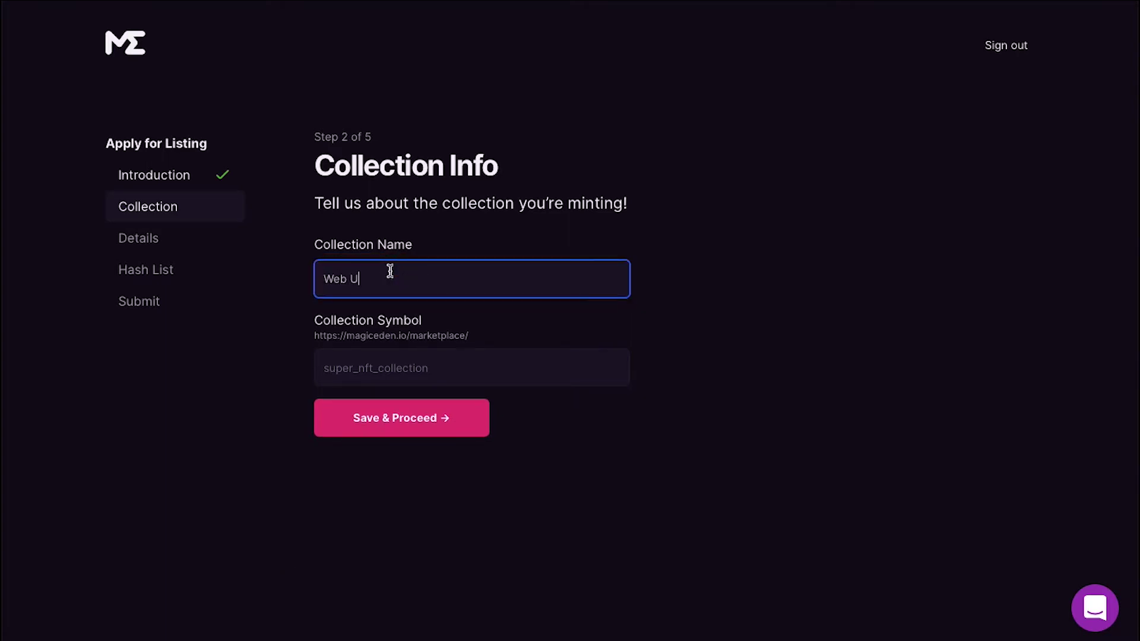
left_click(495, 323)
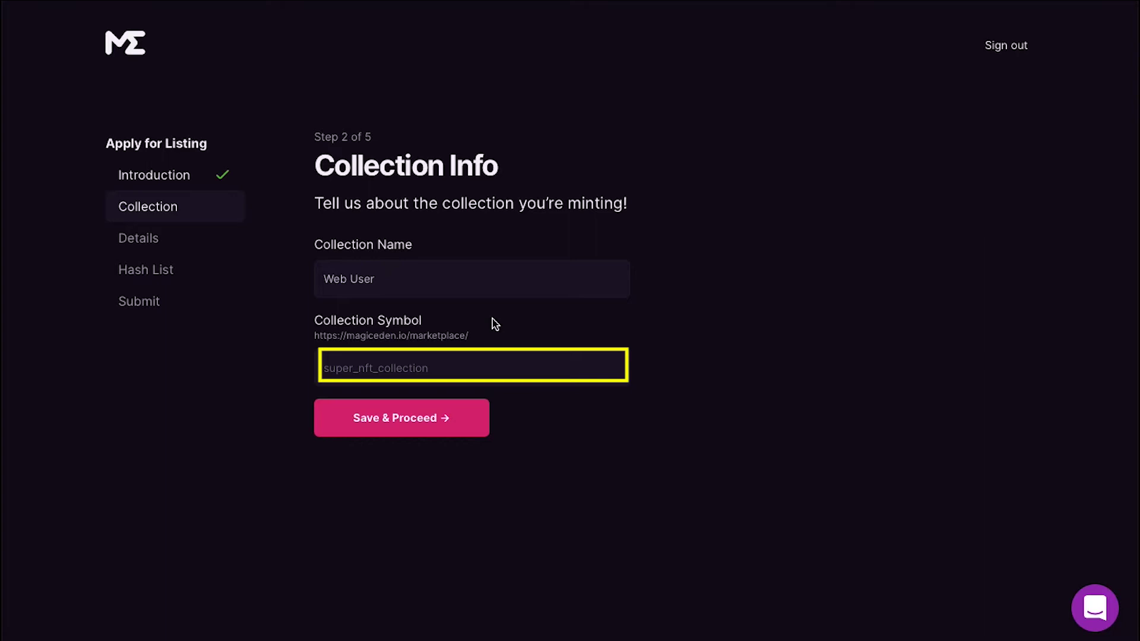
left_click(479, 364)
type("web")
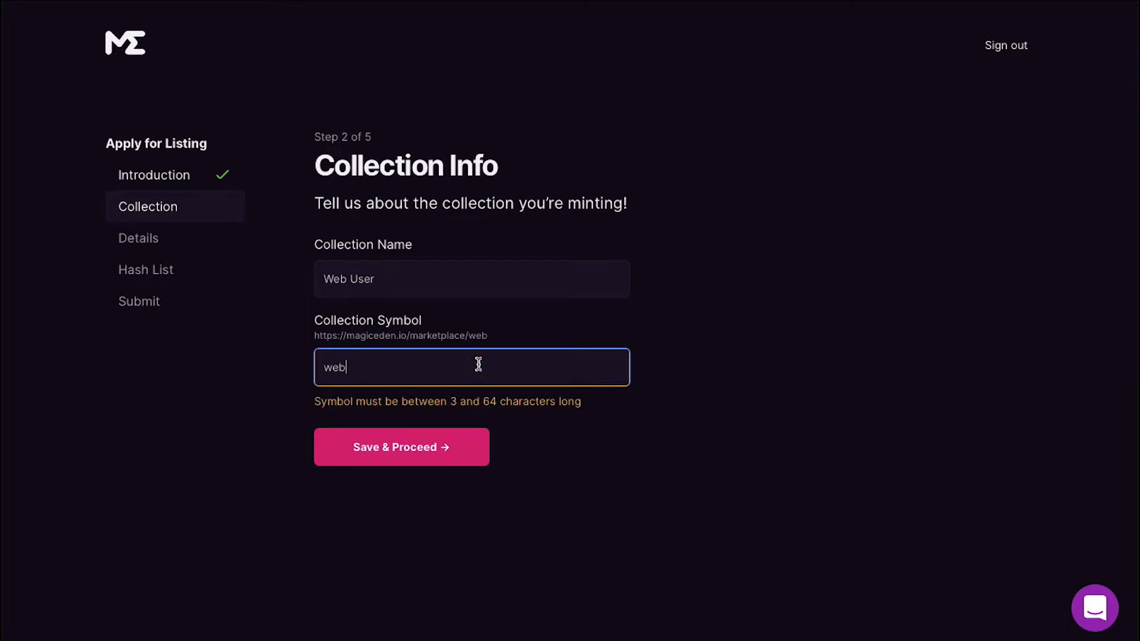
type("_user")
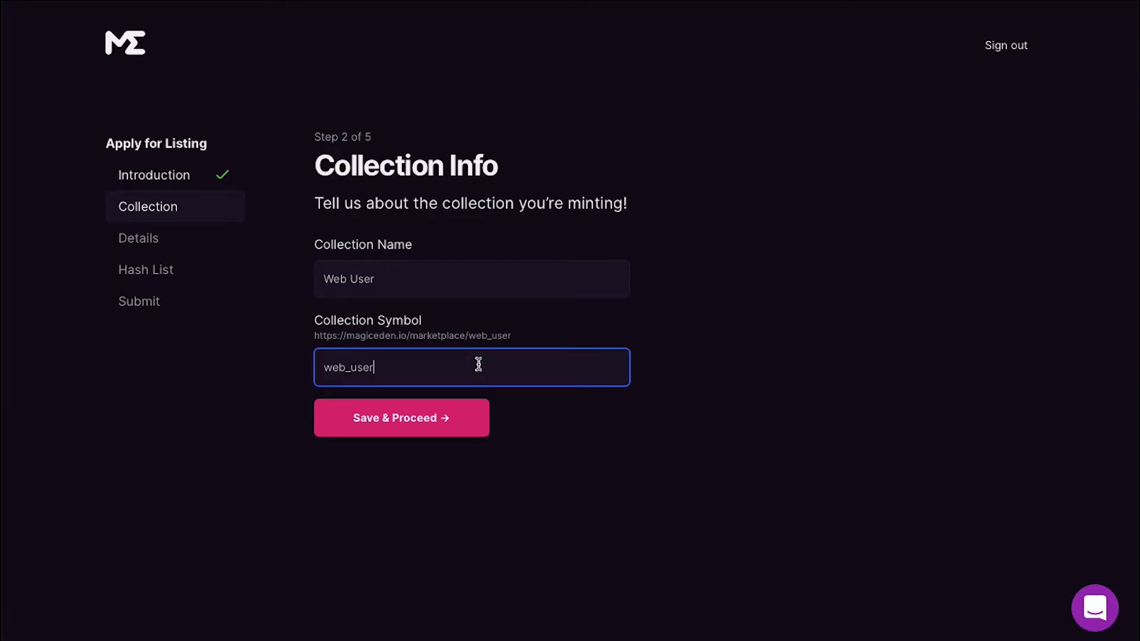
left_click(441, 419)
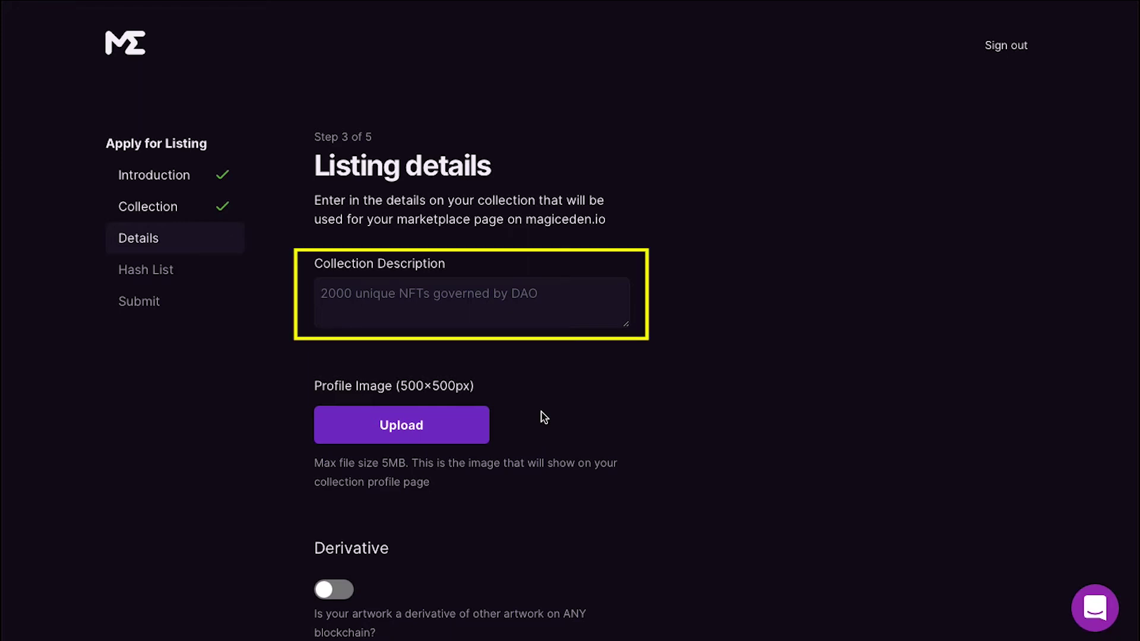
Enter the collection description "This NFT monkey is very smart and clever. Come and try it." and upload the monkey picture as profile image.
left_click(522, 311)
type("This NFT monkey is very smart and clever. Come and try it.")
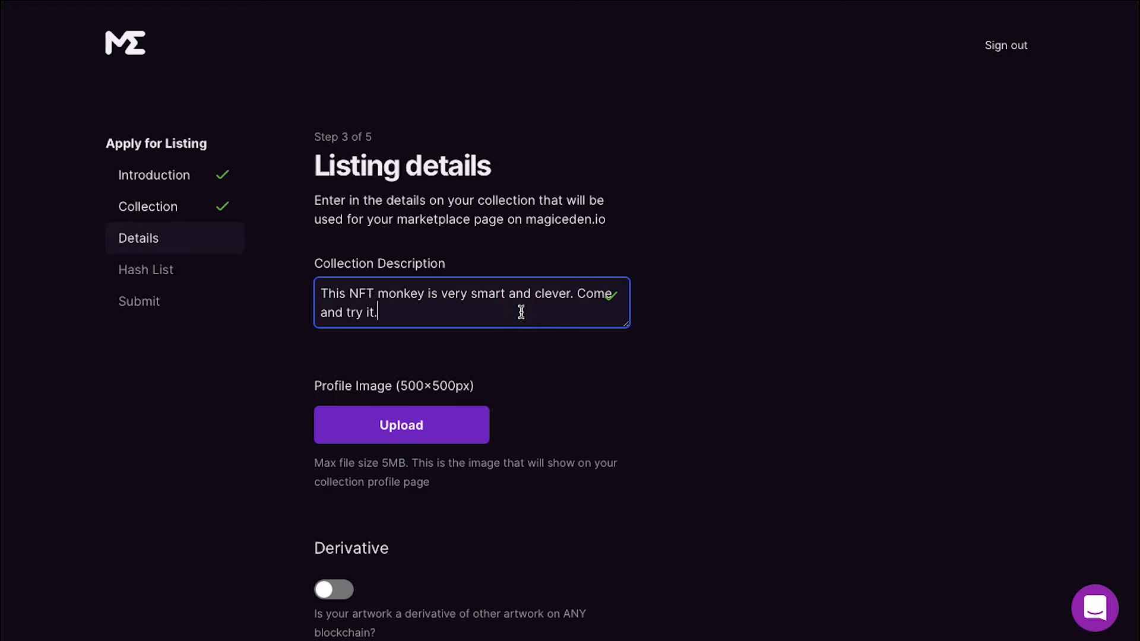
left_click(699, 342)
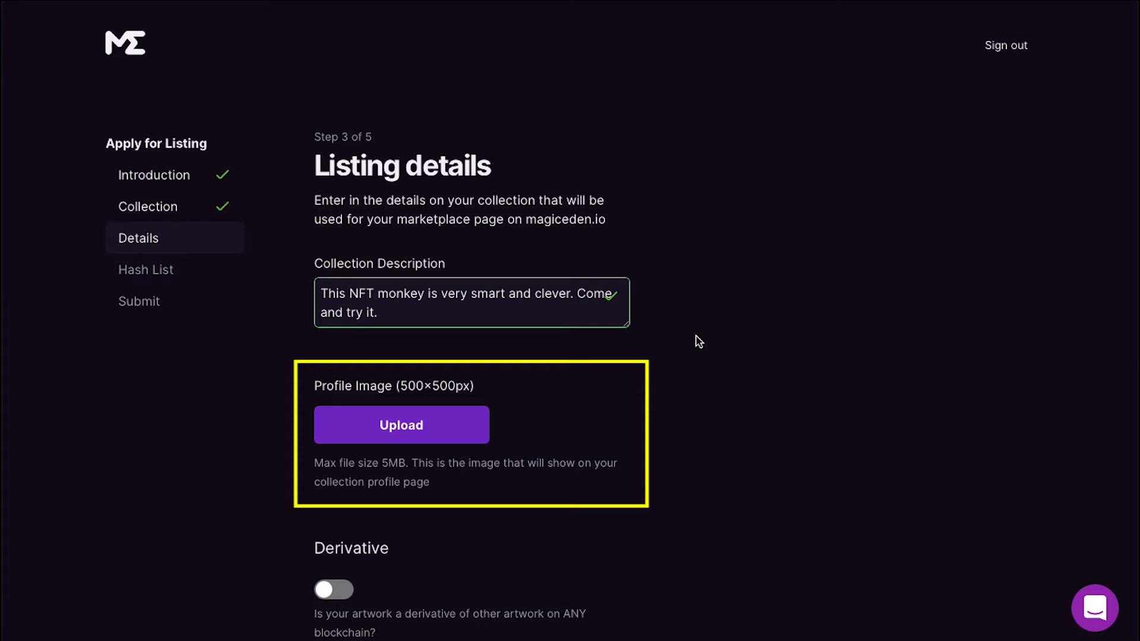
left_click(442, 424)
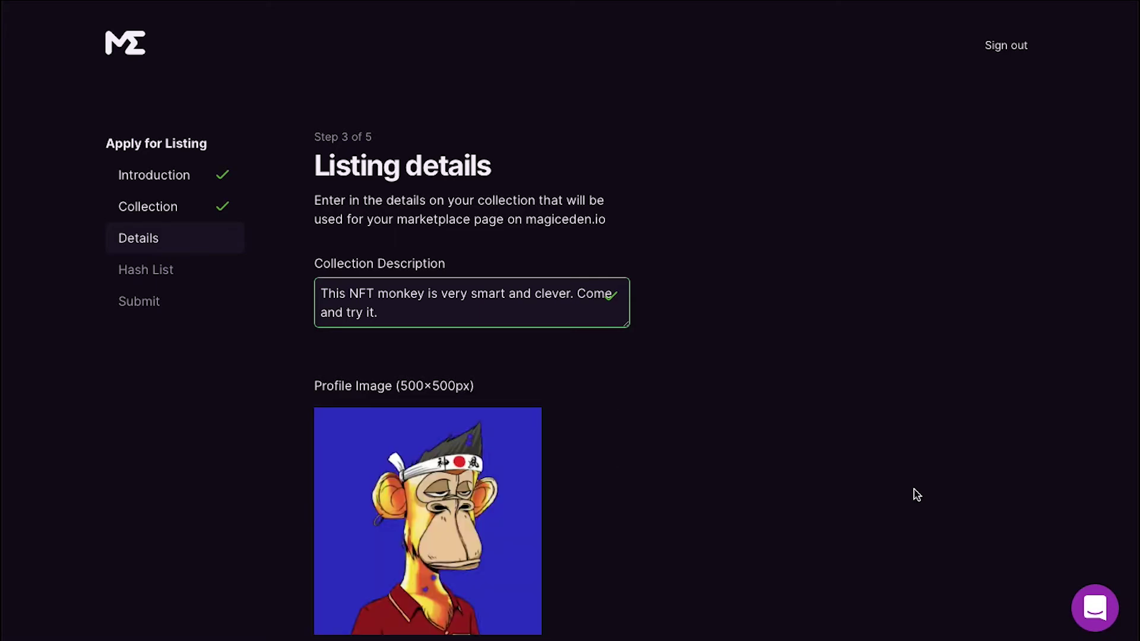
Set the collection's primary category to games and its secondary category to art.
scroll(918, 495, "down", 10)
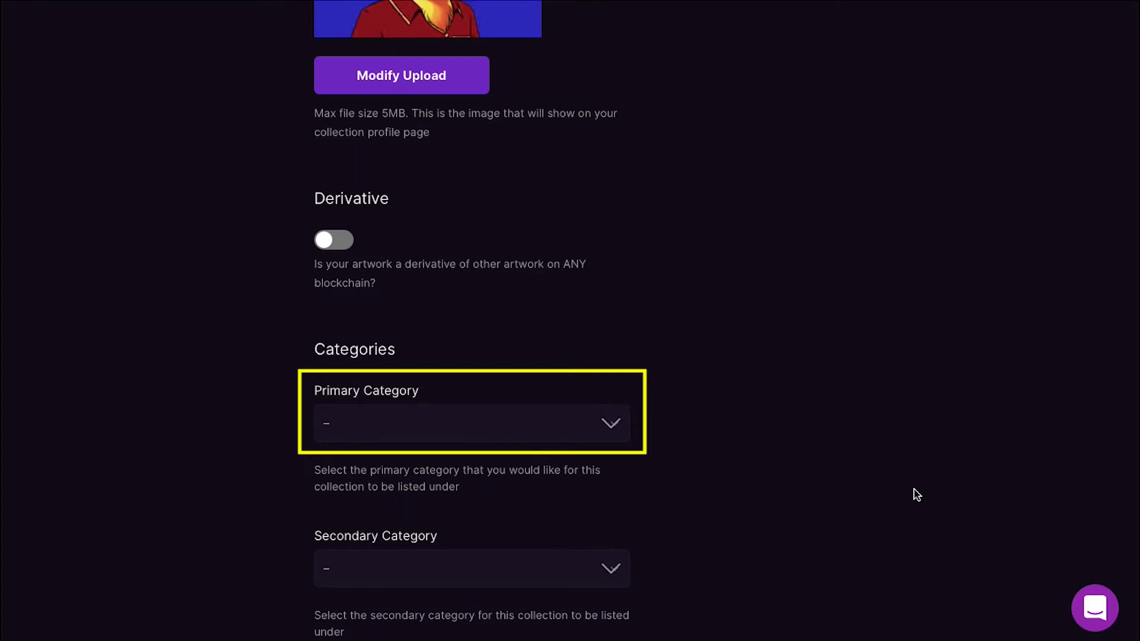
left_click(536, 426)
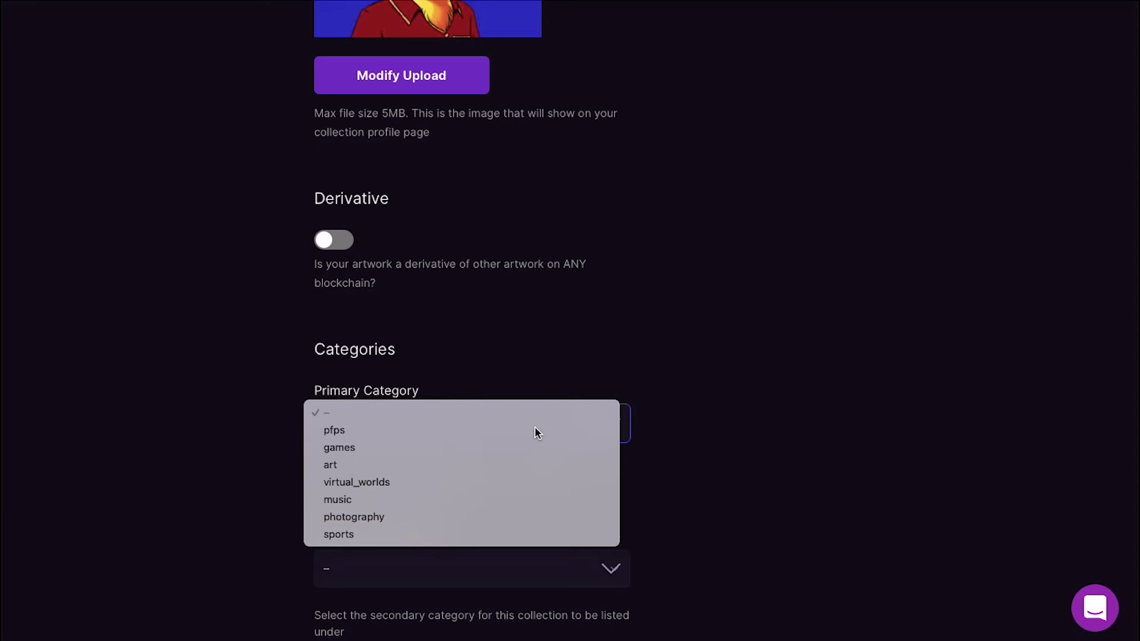
left_click(374, 454)
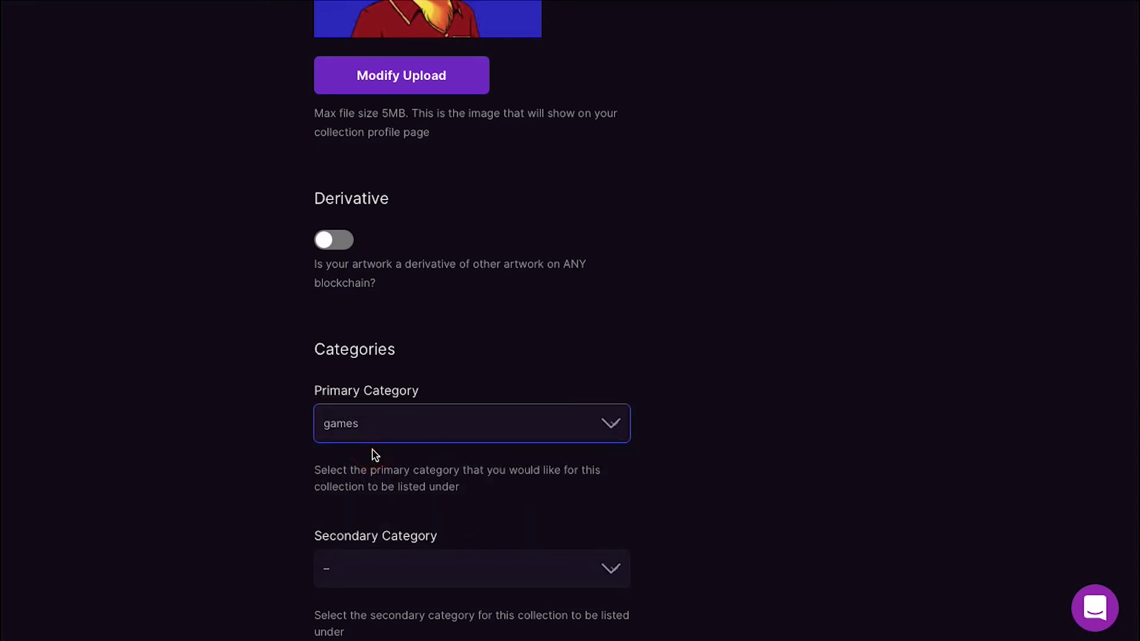
scroll(265, 483, "down", 4)
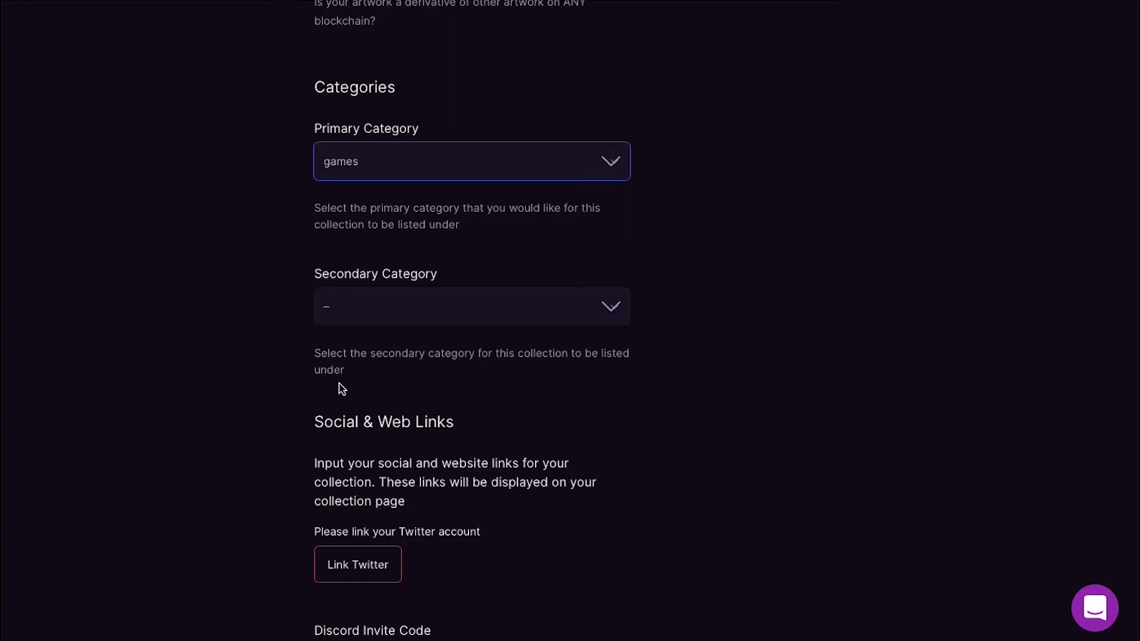
left_click(402, 320)
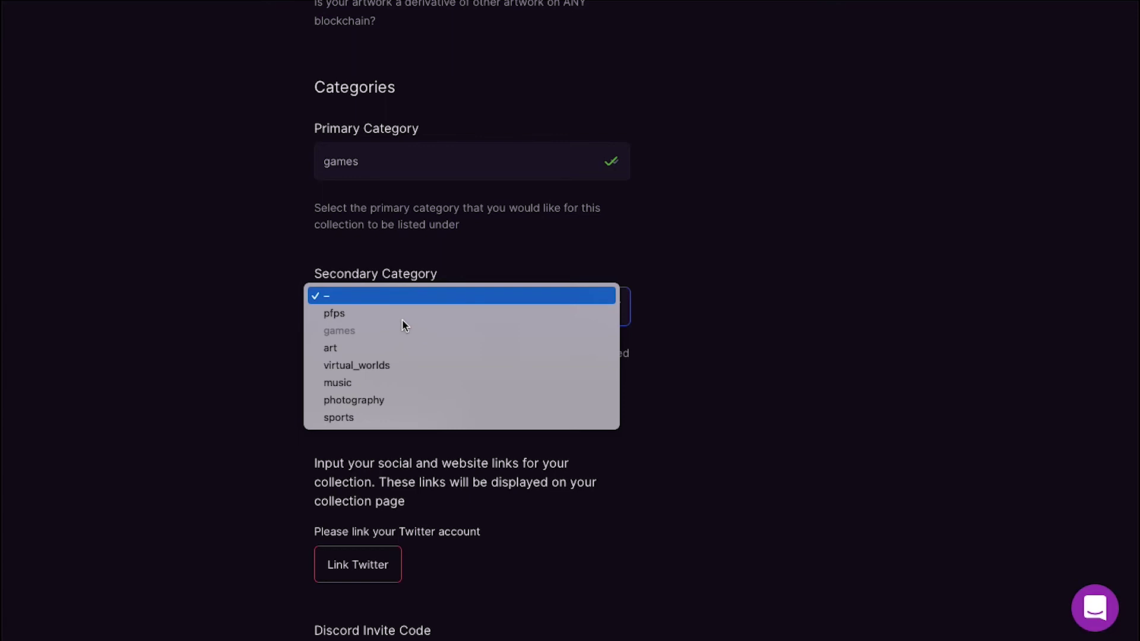
left_click(375, 348)
left_click(288, 364)
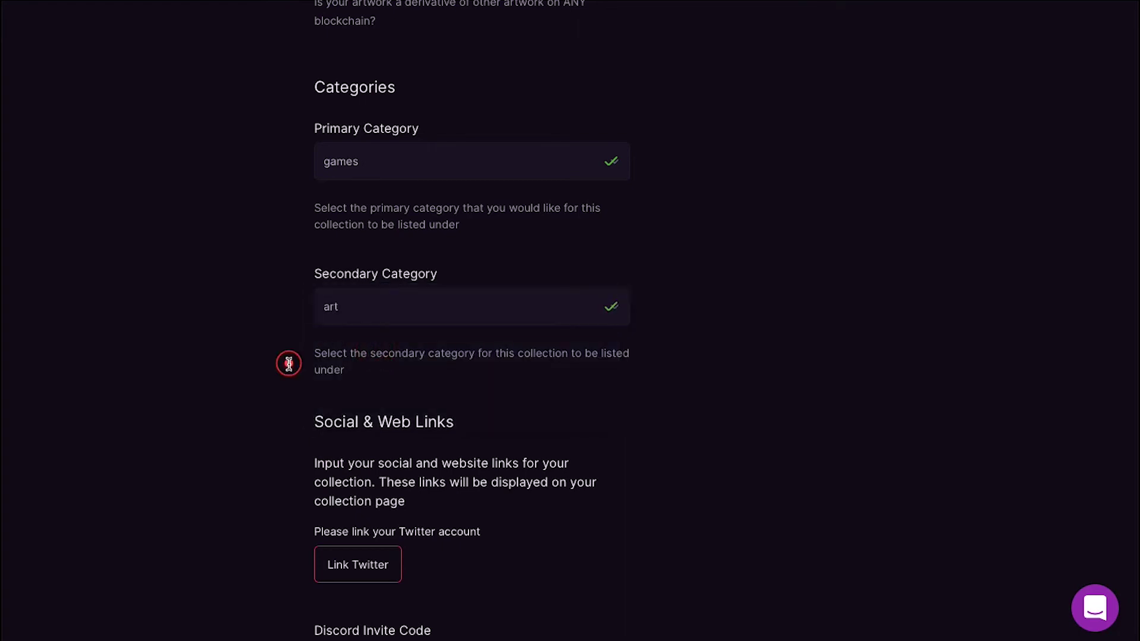
Link the Twitter account by signing in with its e-mail and password to authorize Magic Eden.
scroll(289, 364, "down", 3)
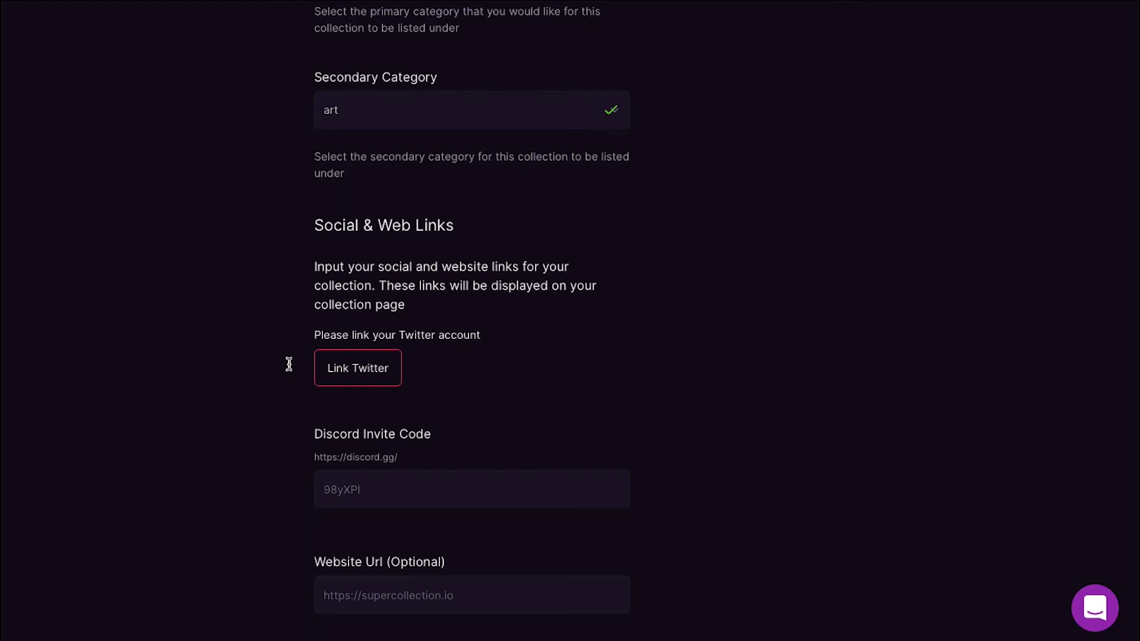
left_click(353, 370)
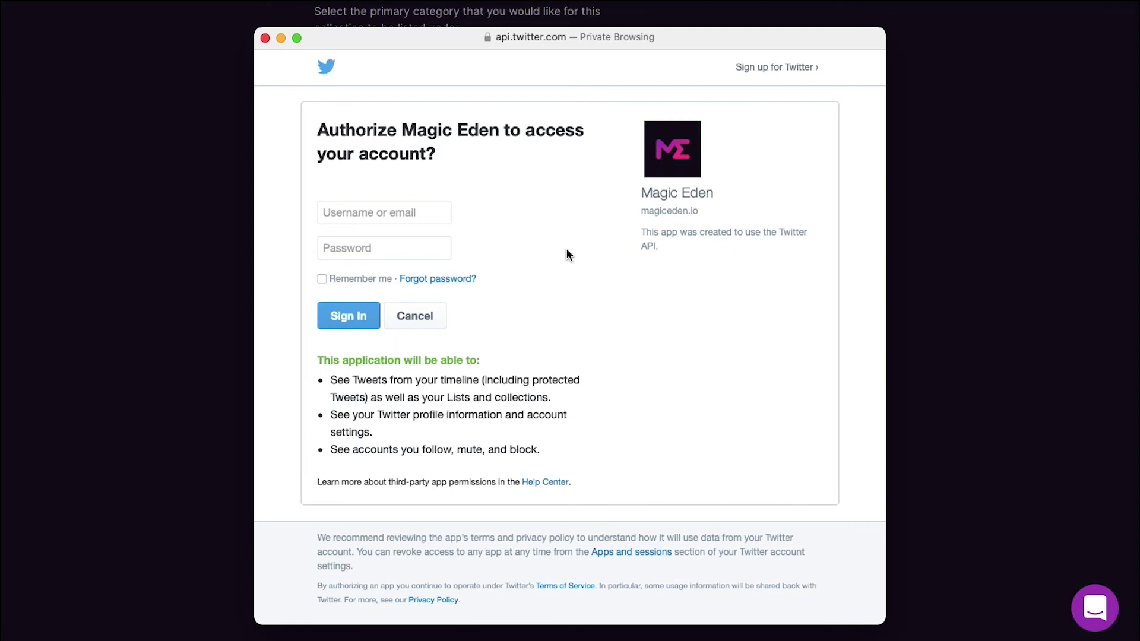
left_click(409, 212)
key("super+v")
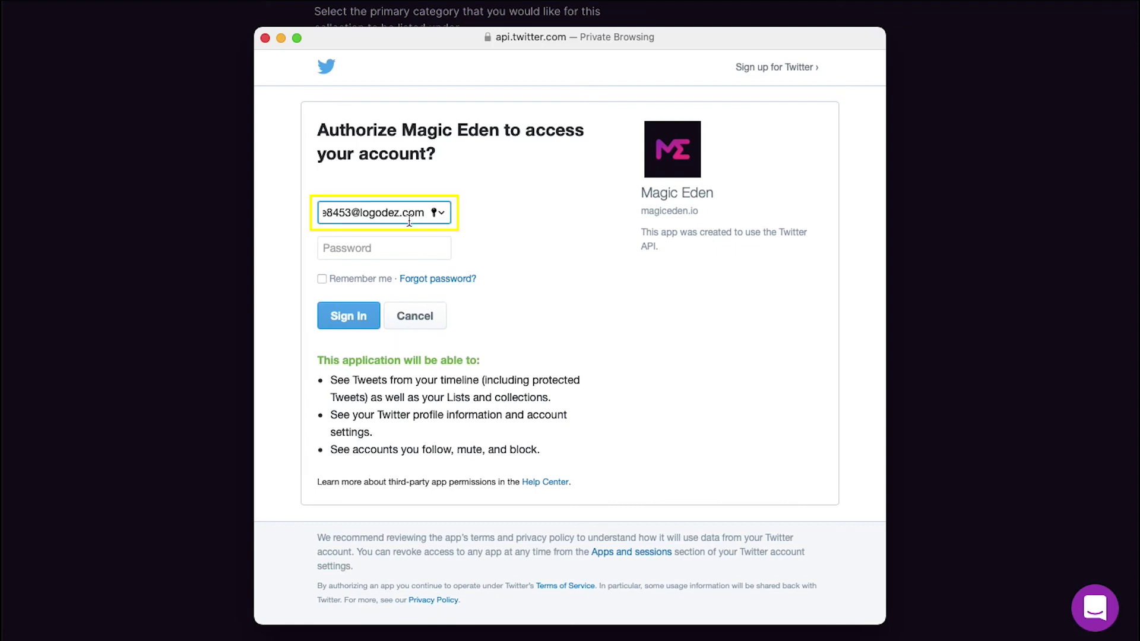
left_click(411, 239)
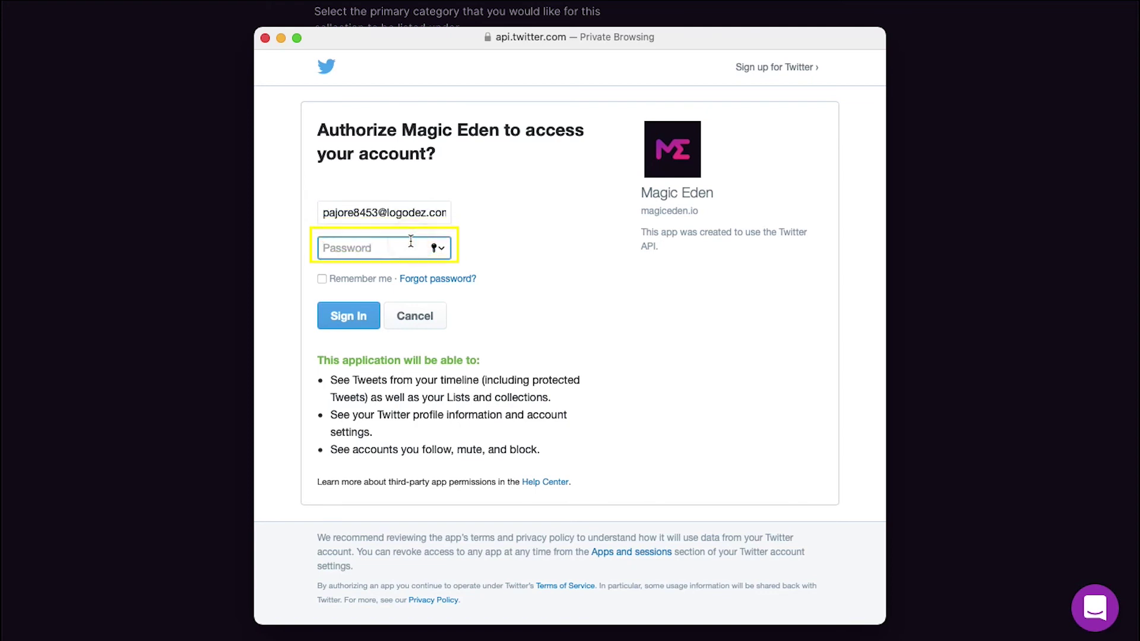
type("••••••••••")
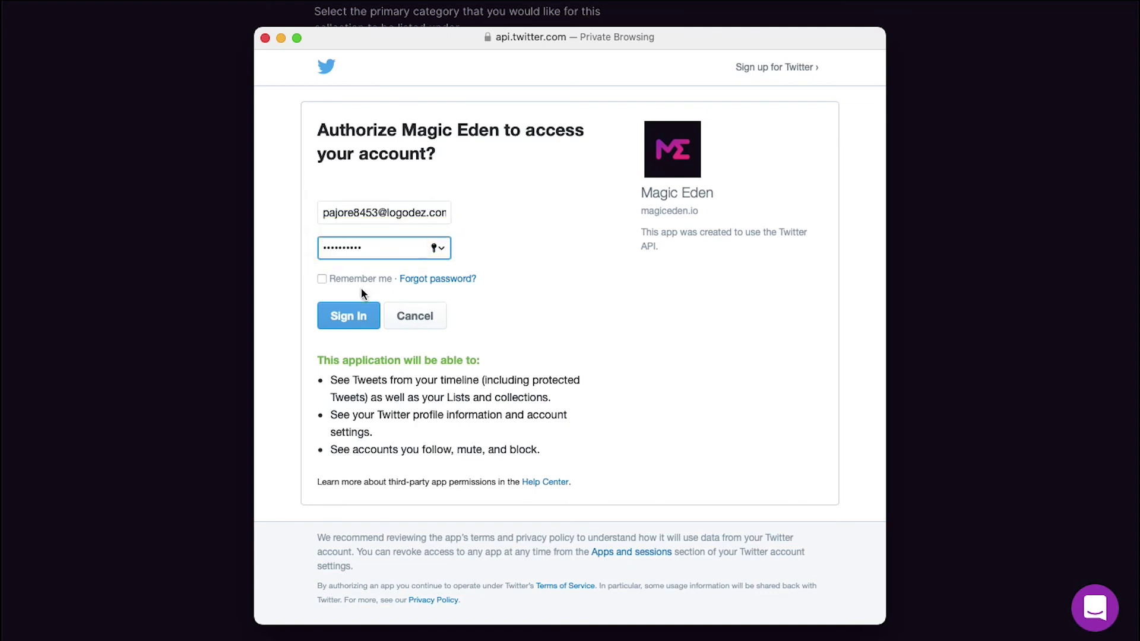
left_click(359, 317)
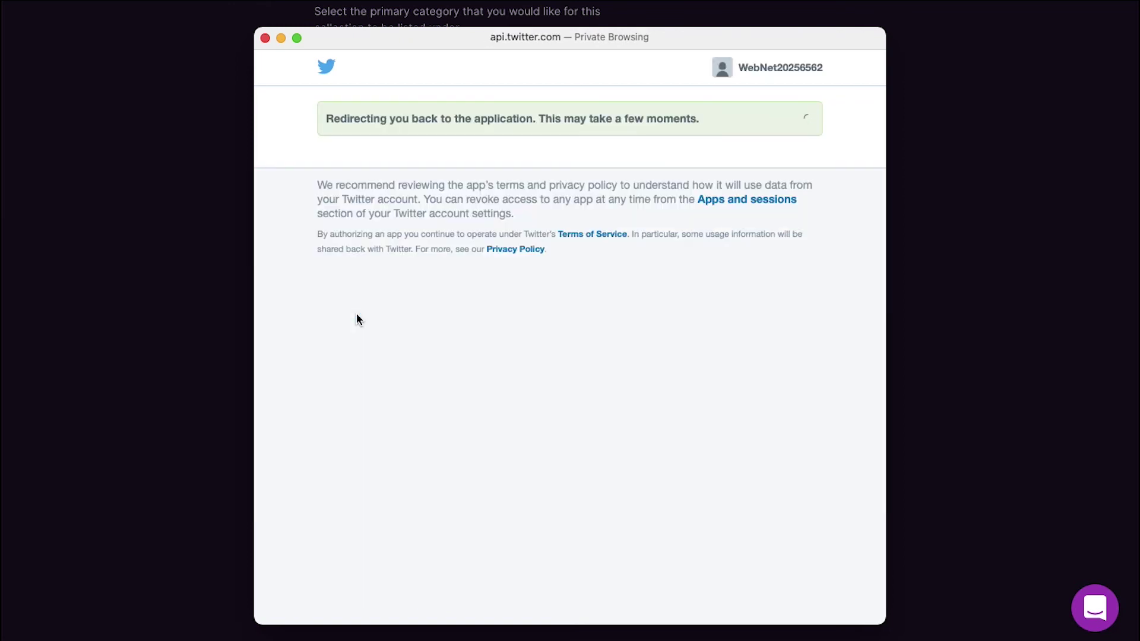
left_click(170, 352)
Try to save the listing details and proceed, leaving the Discord invite code and website URL empty.
scroll(171, 354, "down", 2)
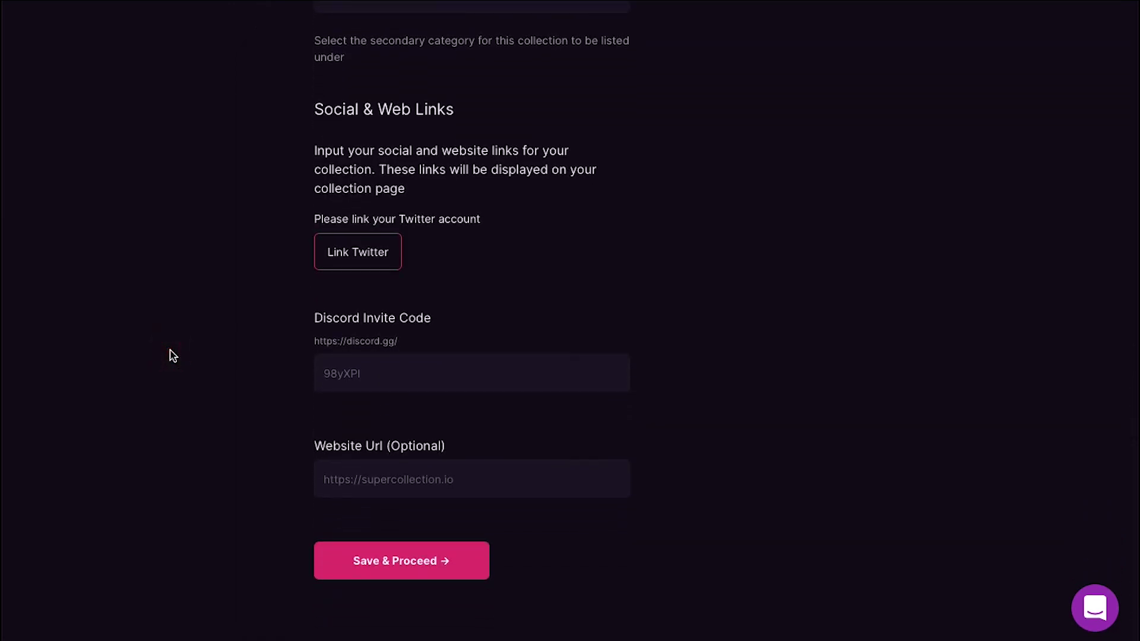
left_click(172, 354)
left_click(383, 561)
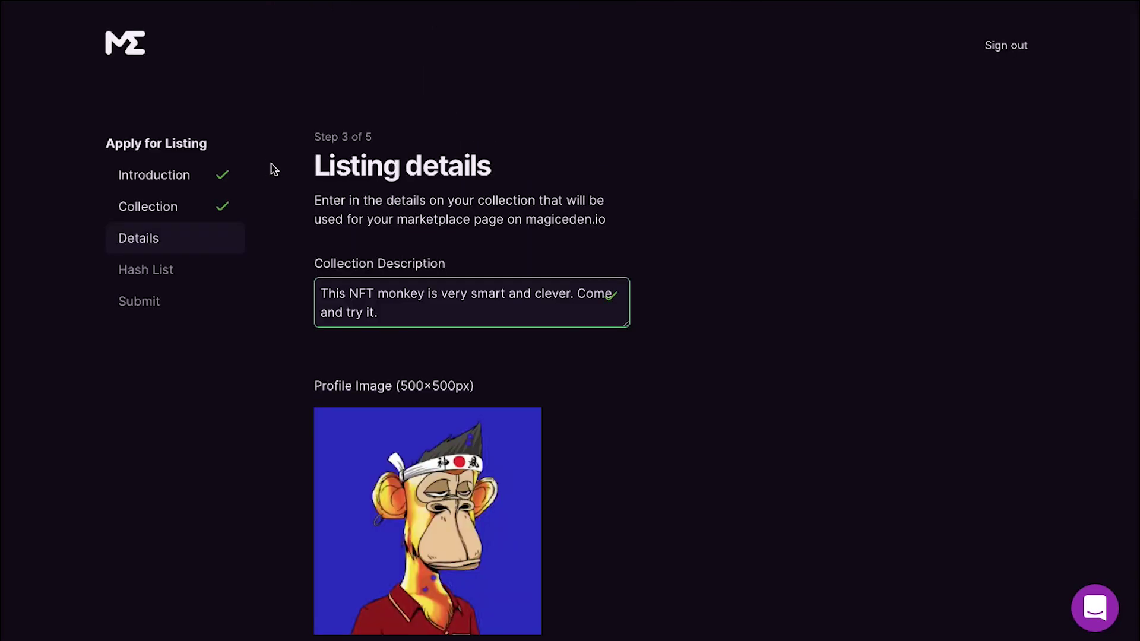
left_click(279, 172)
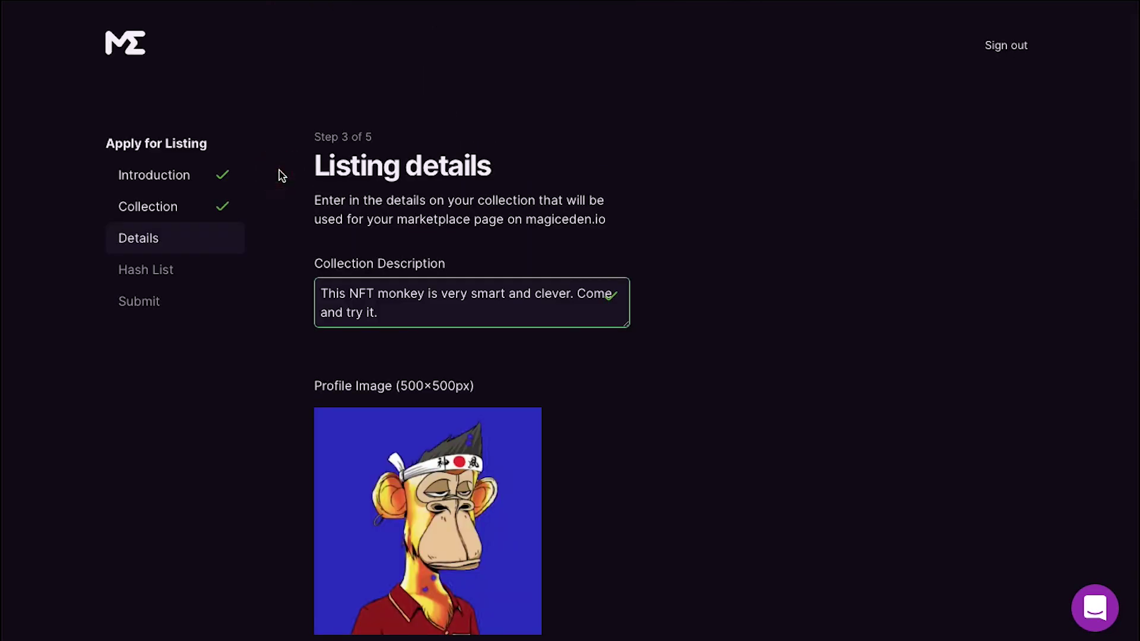